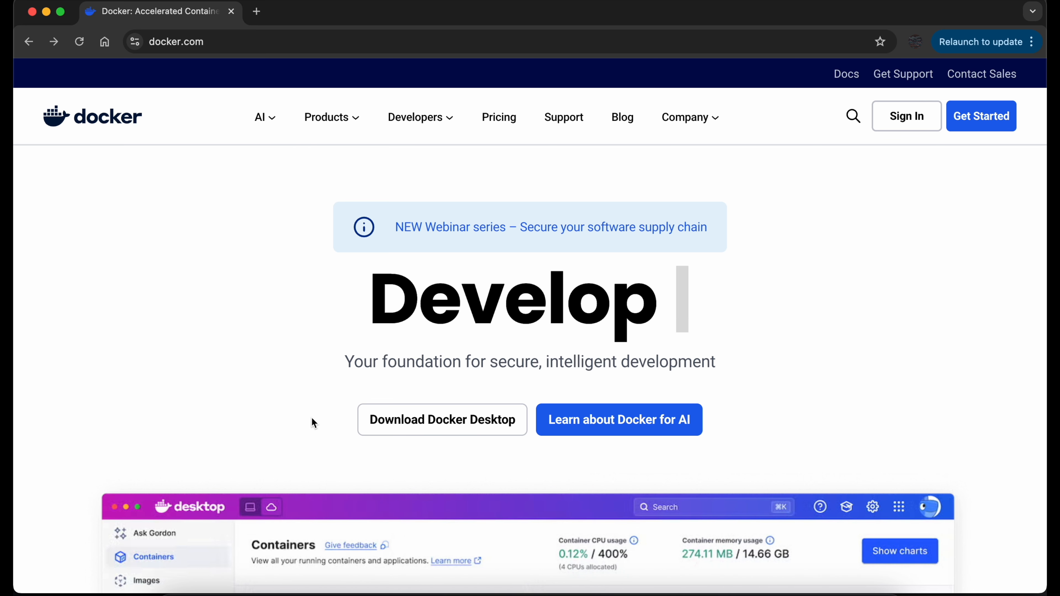
Step: Open Docker's Get Started page and follow it to the documentation on how to install Docker
mouse_move(412, 430)
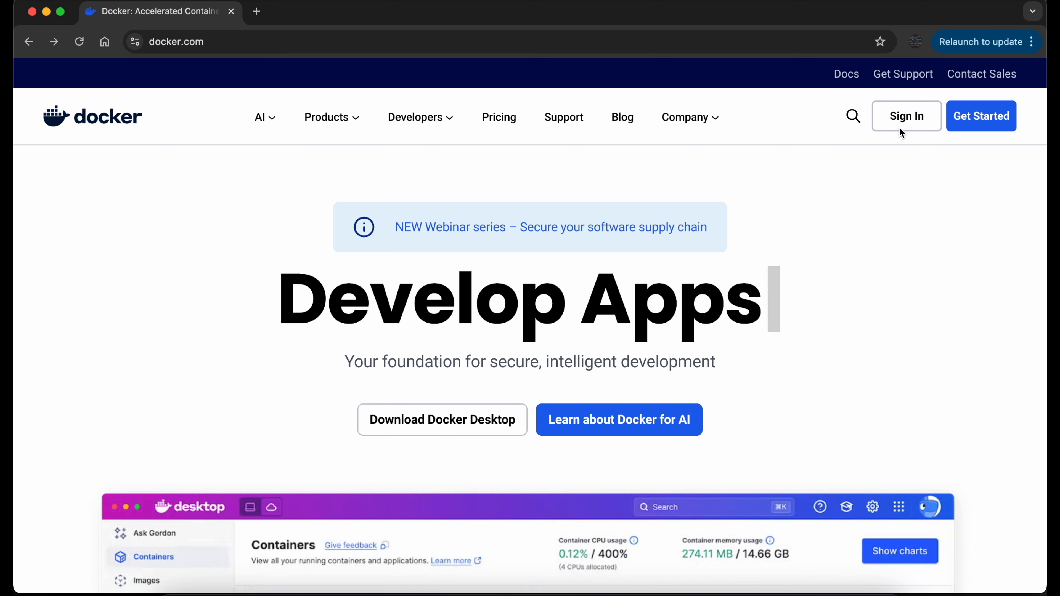
click(976, 122)
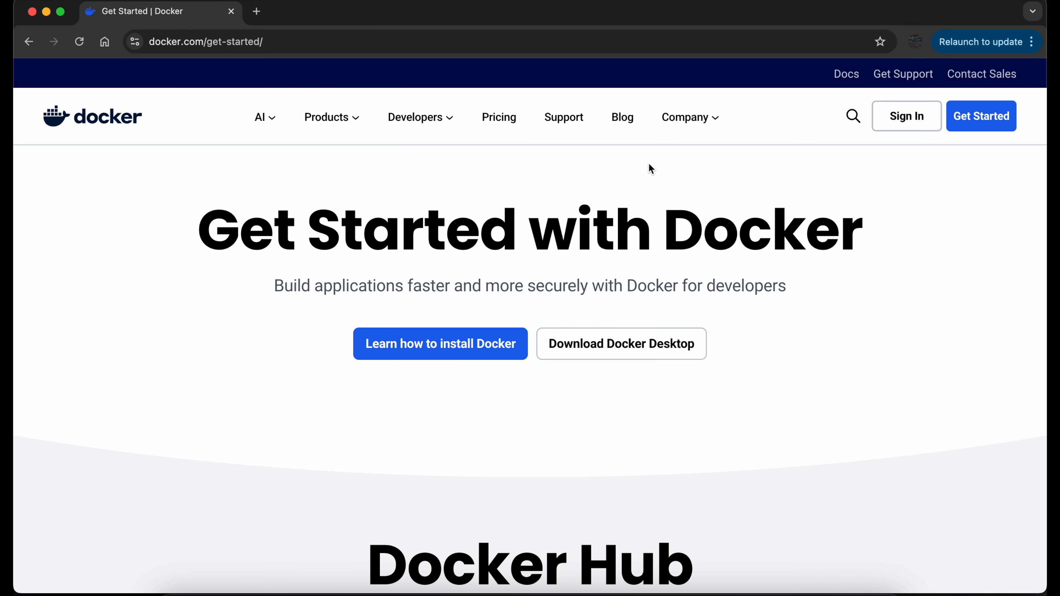
click(393, 354)
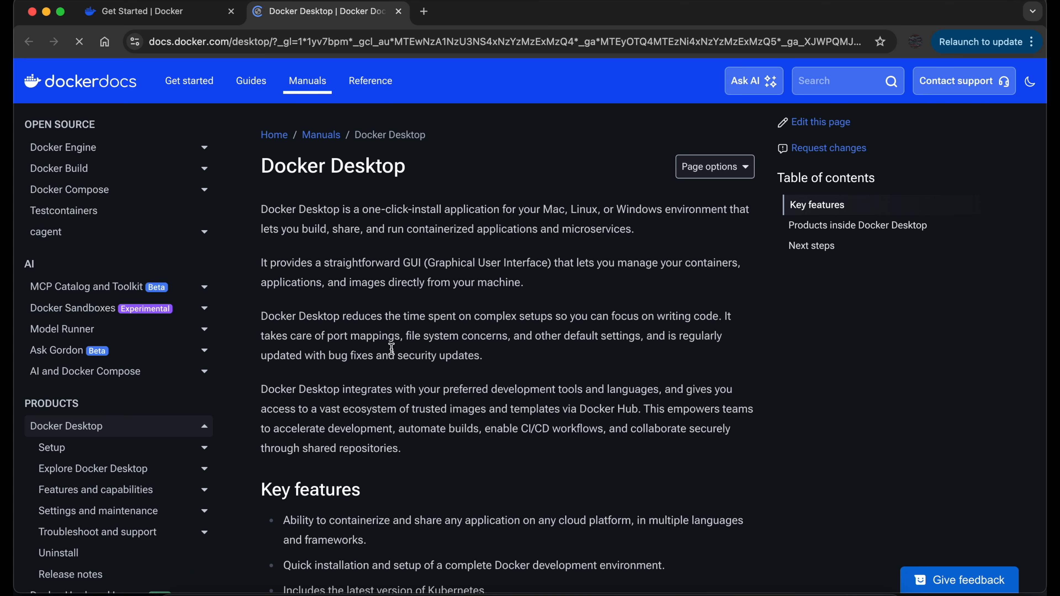
Step: Review the Docker Desktop overview, key features and included products, and open the installation page for Mac
scroll(558, 309, down, 1)
drag(274, 154, 374, 160)
click(352, 236)
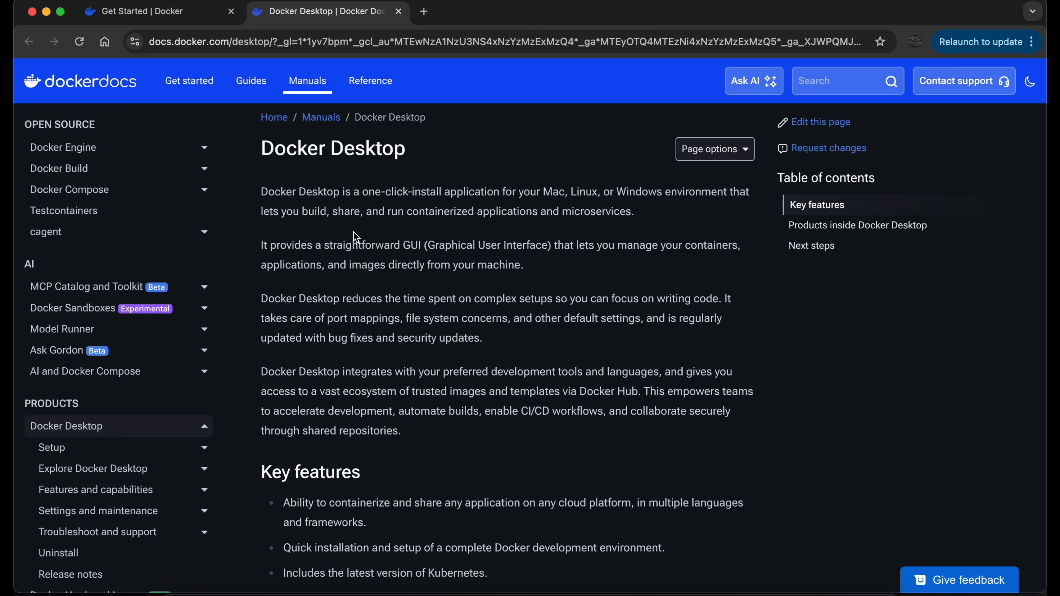
scroll(374, 337, down, 10)
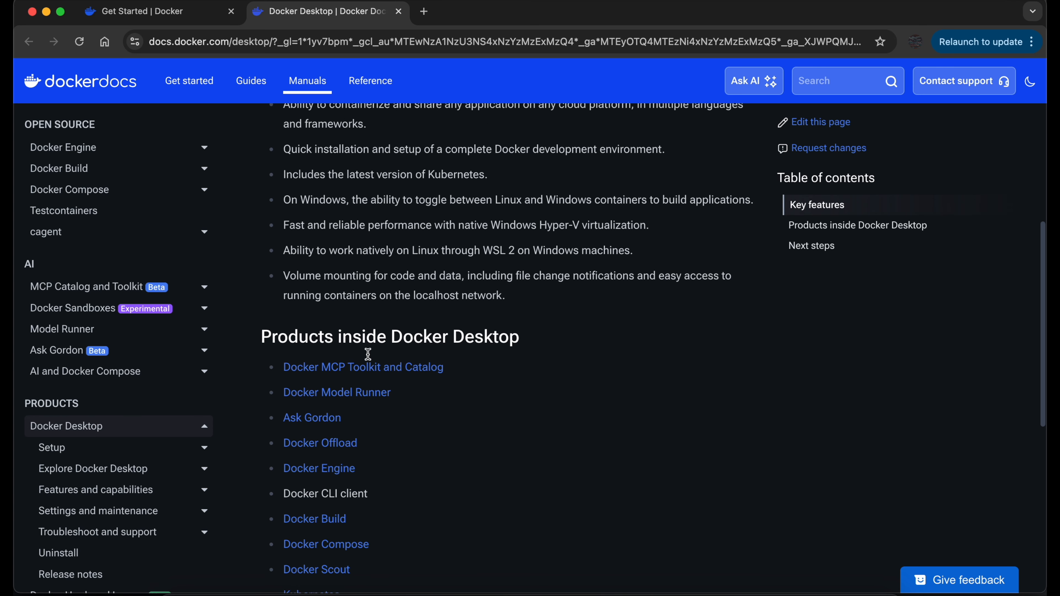
scroll(466, 405, up, 8)
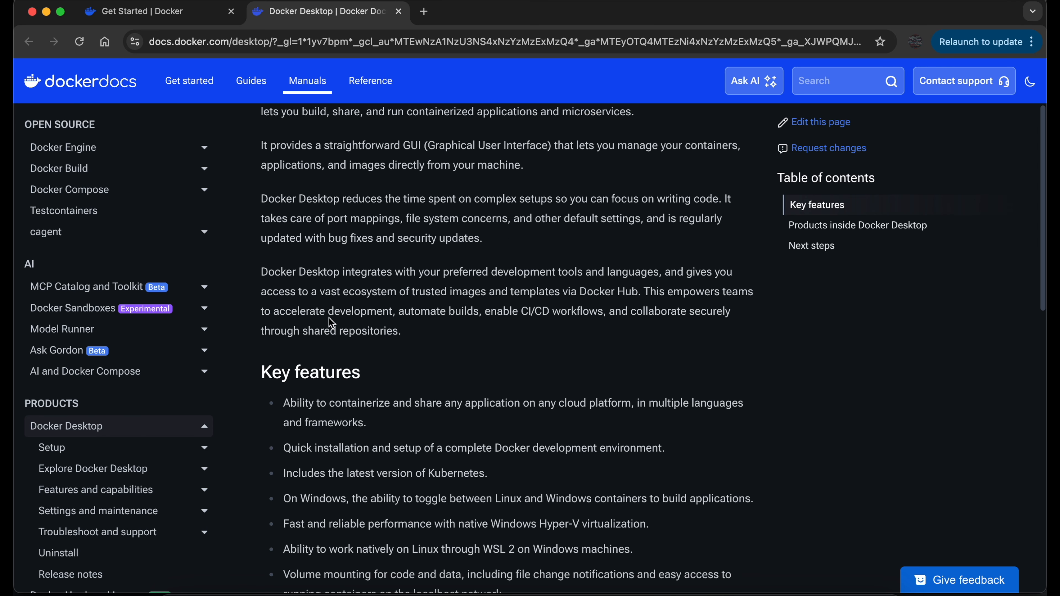
scroll(385, 333, down, 6)
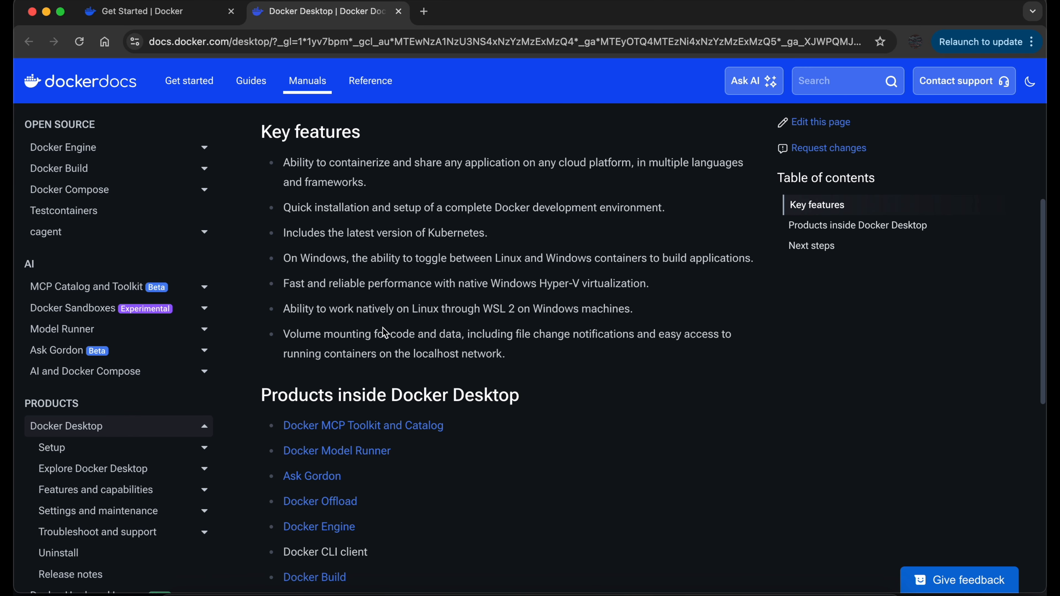
scroll(465, 308, down, 12)
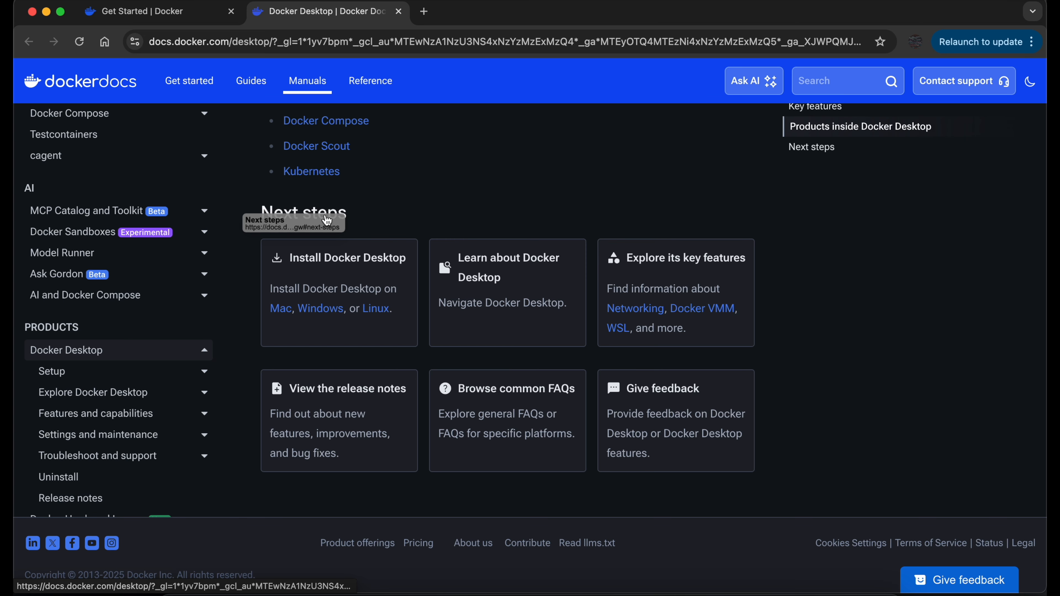
click(280, 308)
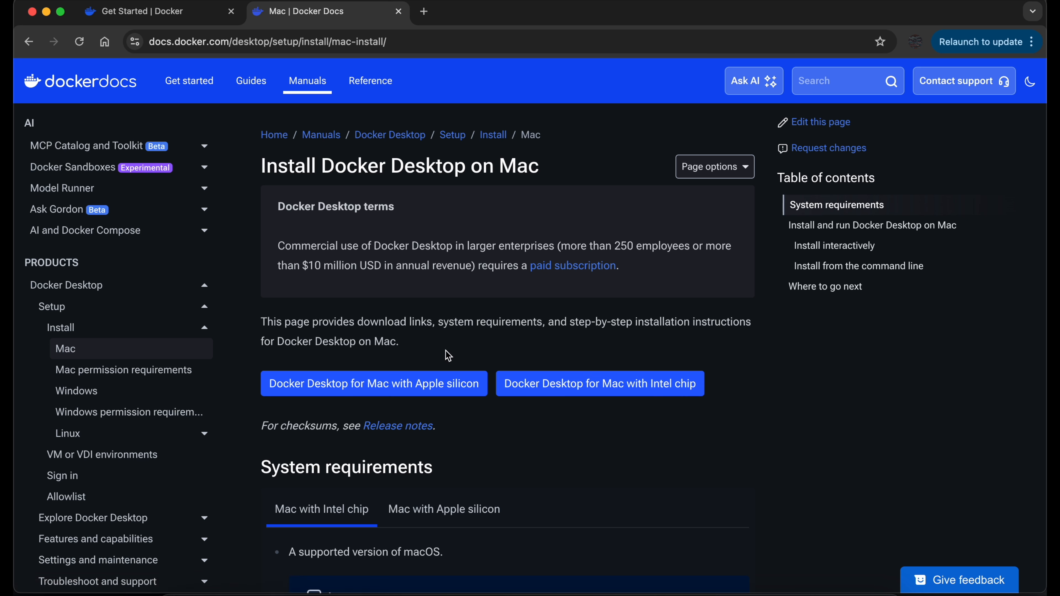
Step: Download Docker Desktop for Mac with Apple silicon and open the downloaded Docker.dmg
click(452, 386)
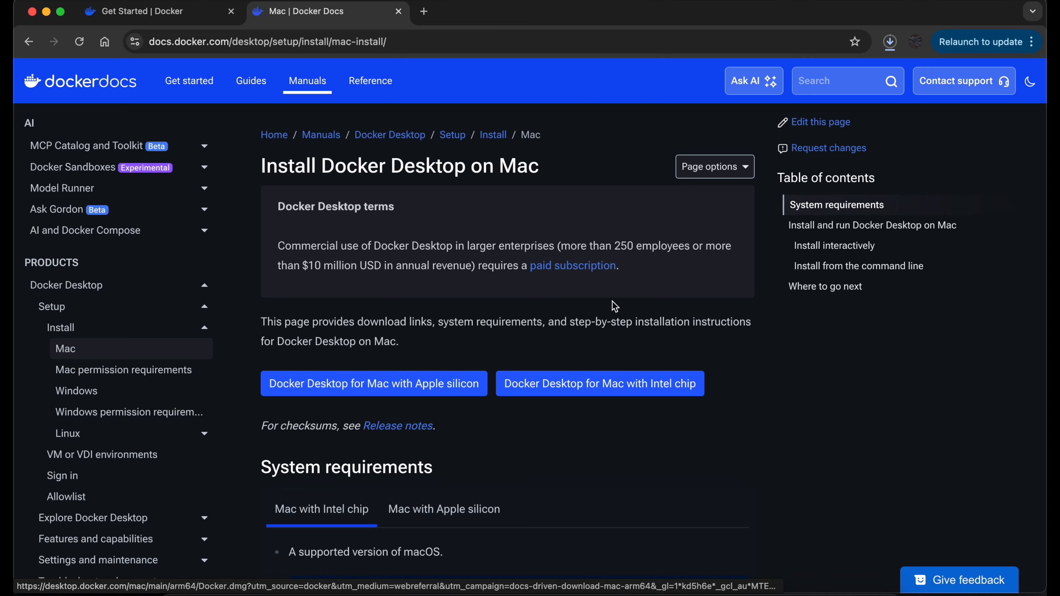
click(895, 44)
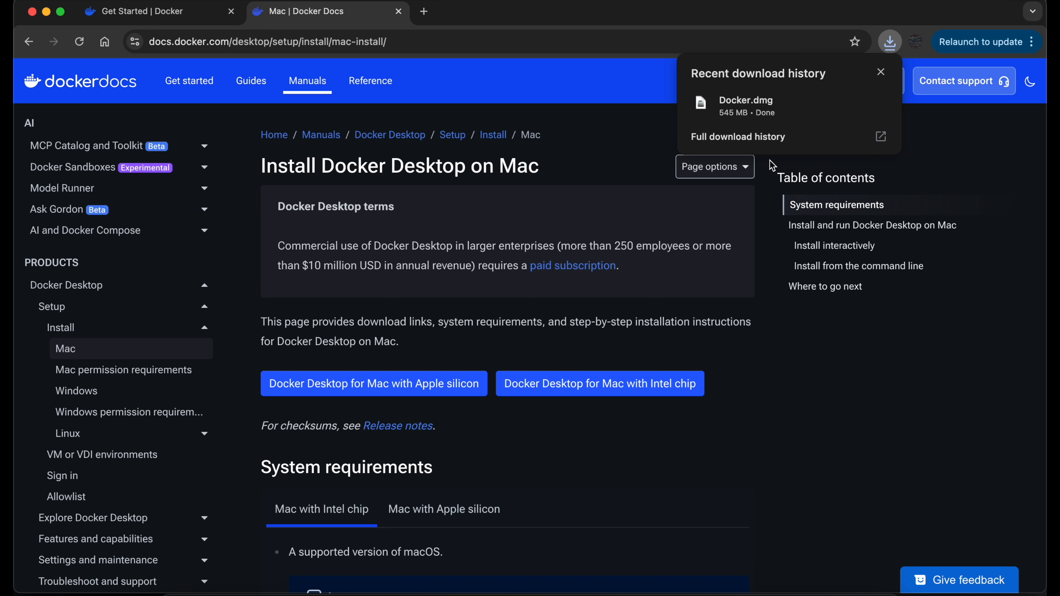
click(772, 107)
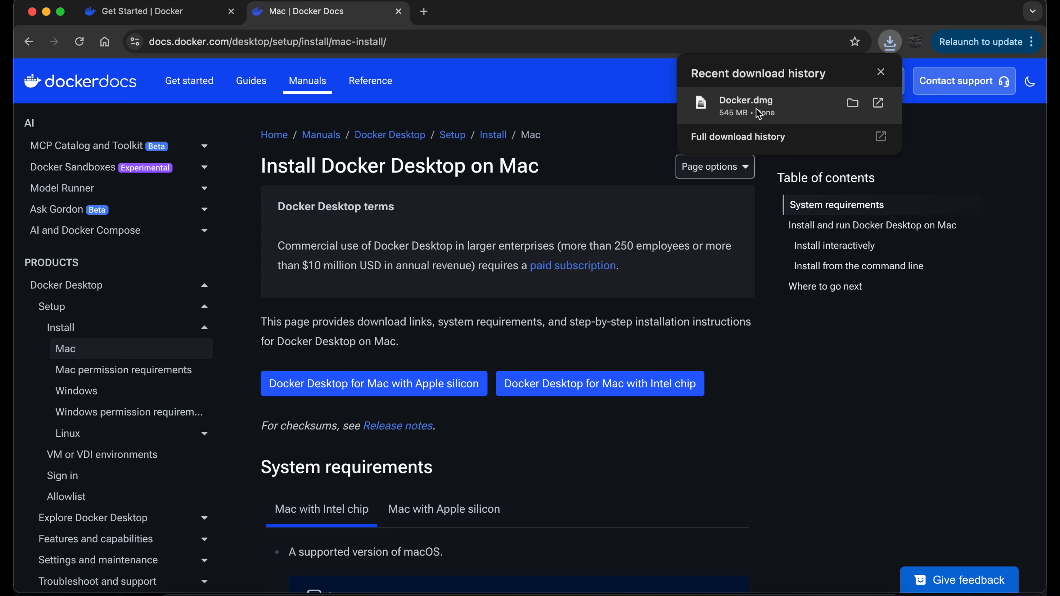
Step: Copy Docker into the Applications folder and eject the Docker disk image from the desktop
drag(335, 131, 658, 117)
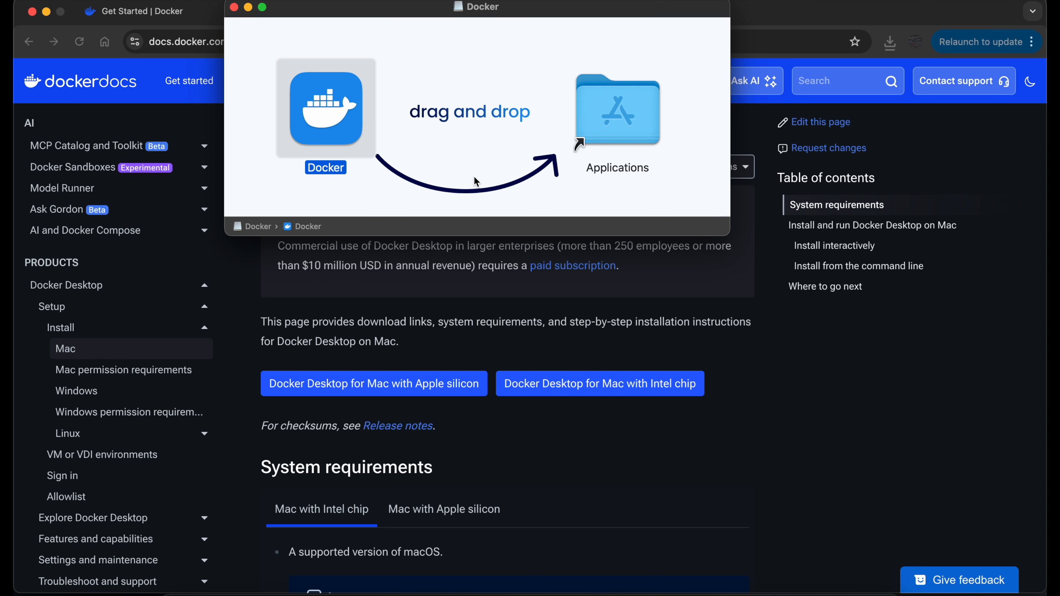
click(235, 7)
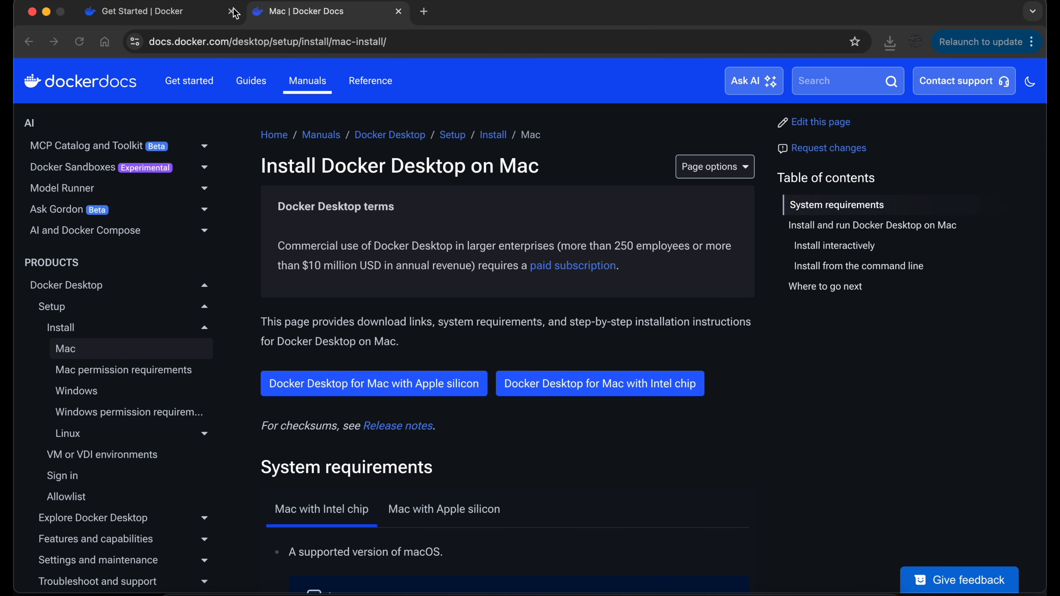
click(46, 11)
right_click(1004, 42)
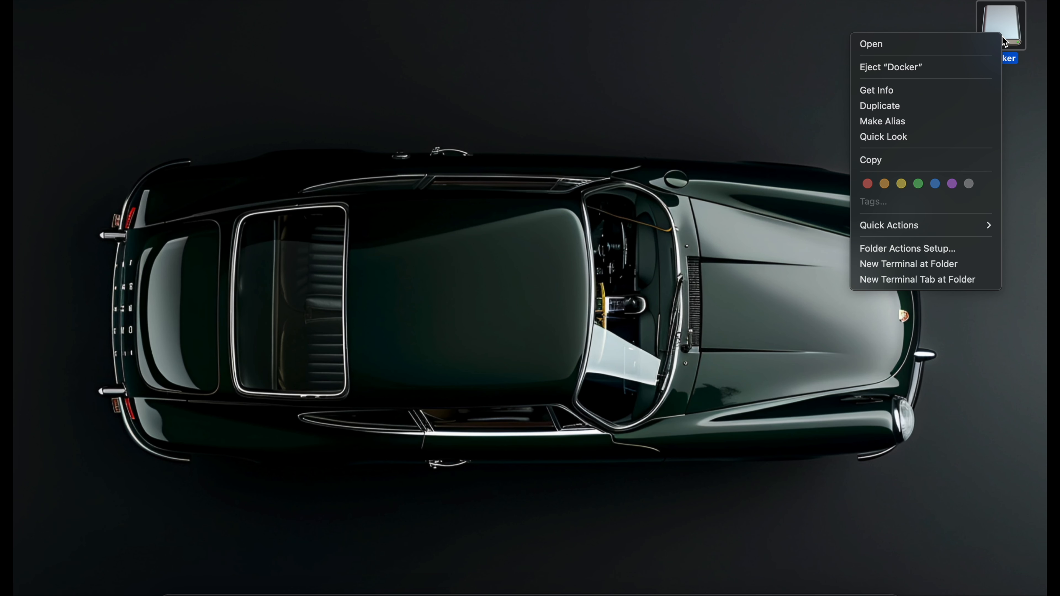
click(908, 69)
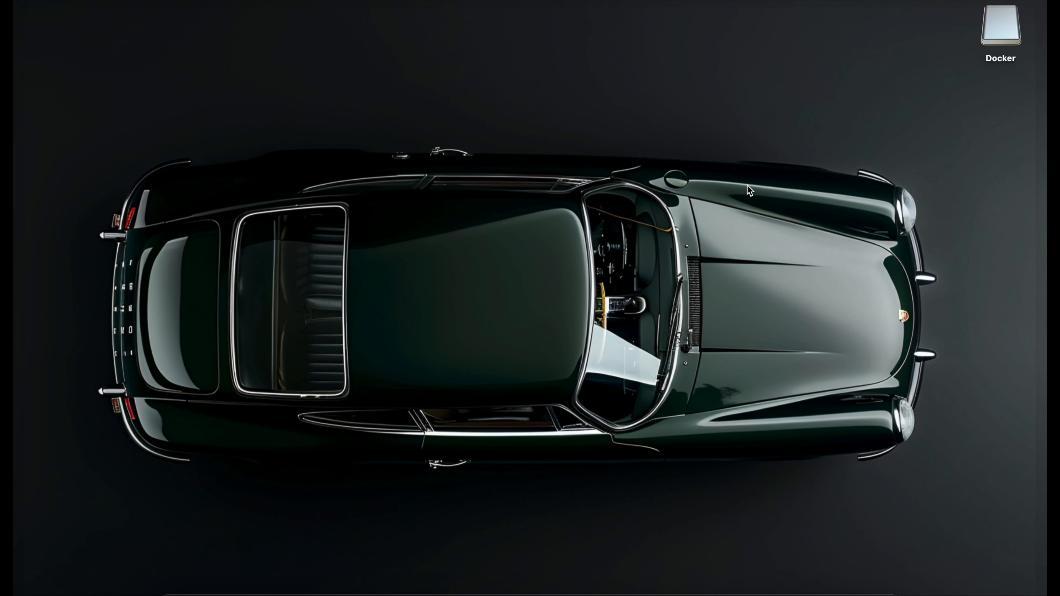
Step: Launch the installed Docker app through a system search for "docker" and allow the downloaded app to open
key(super+space)
text(docker)
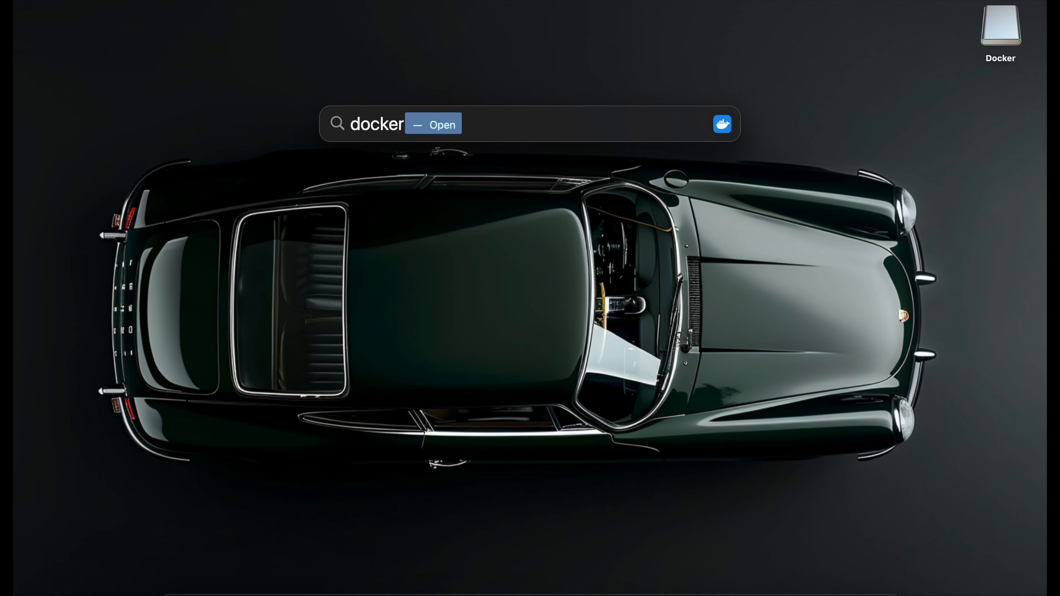
key(Return)
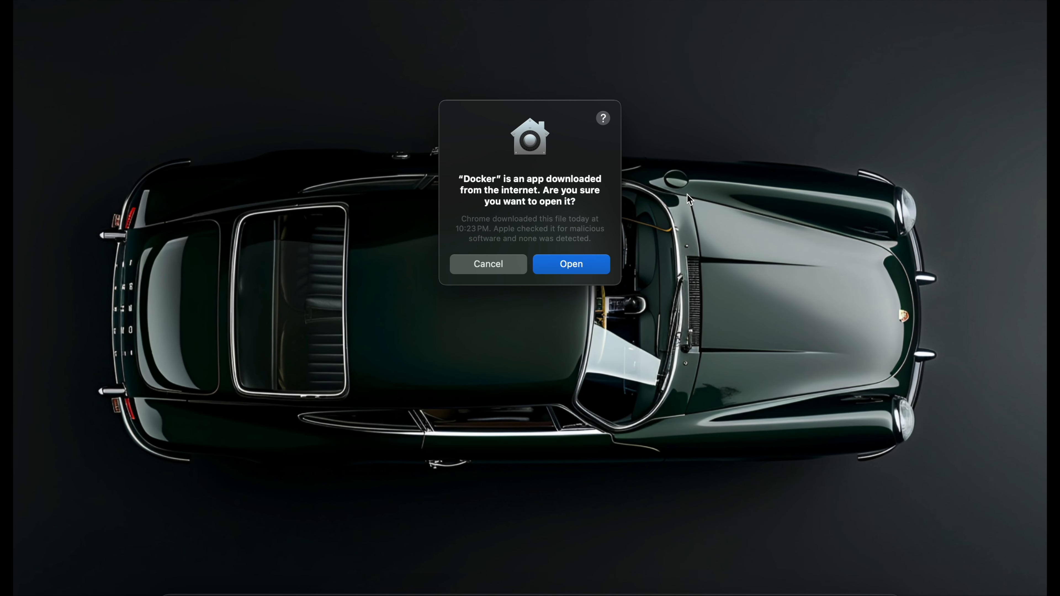
click(557, 265)
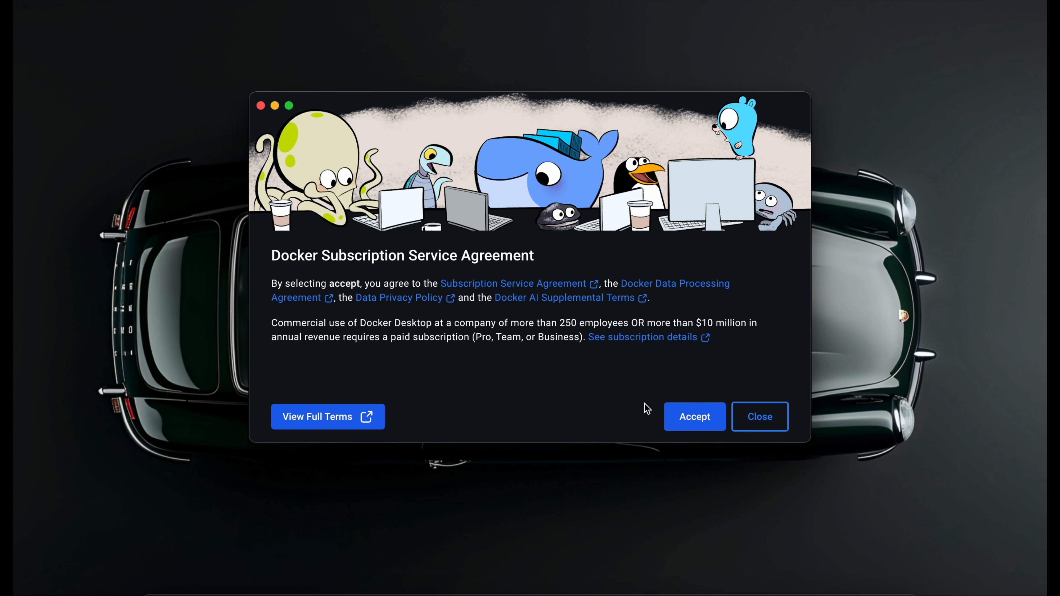
Step: Accept the Docker Subscription Service Agreement and finish setup with the recommended settings, authorising it with the account password
click(687, 415)
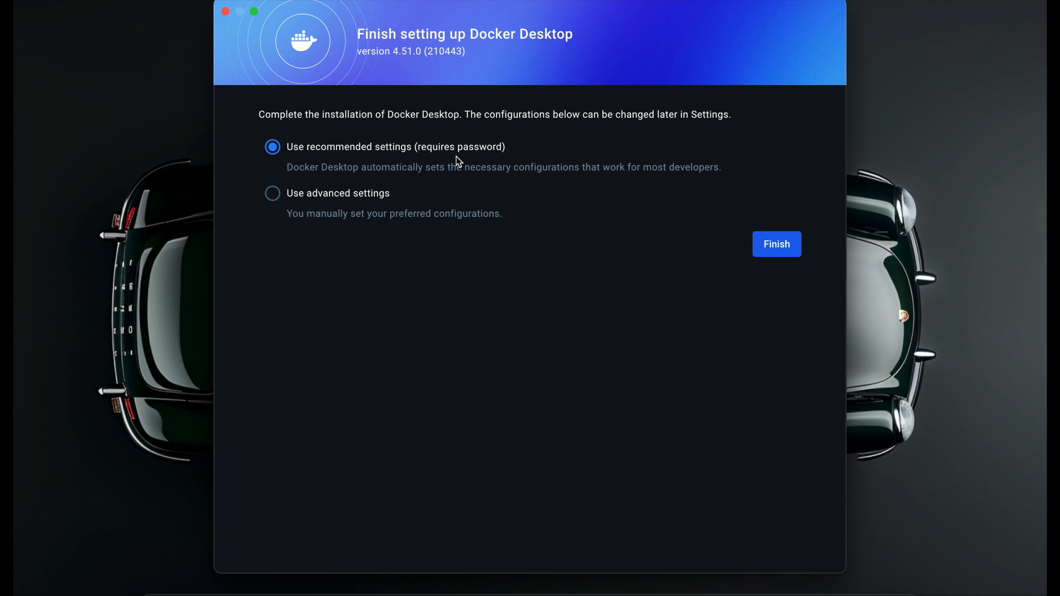
click(770, 242)
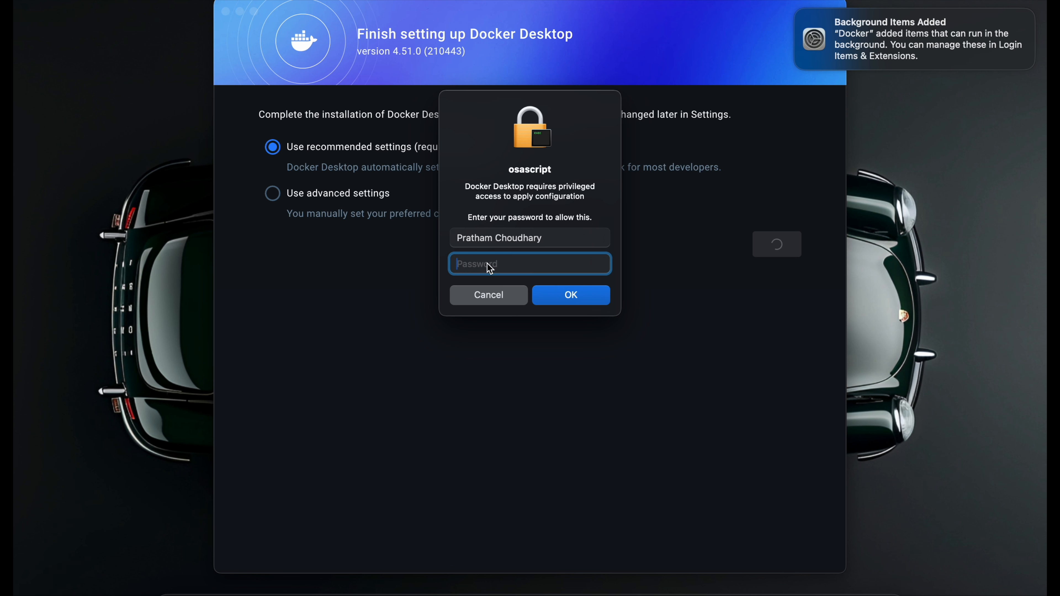
text(•••)
key(Return)
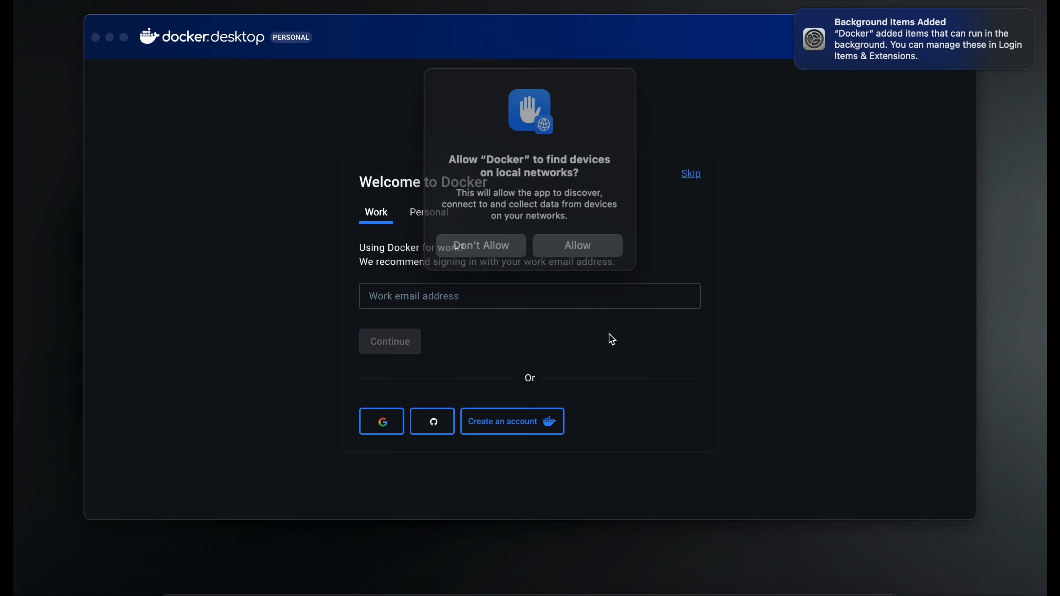
Step: Allow Docker to find devices on local networks and dismiss the background-item notifications
click(564, 236)
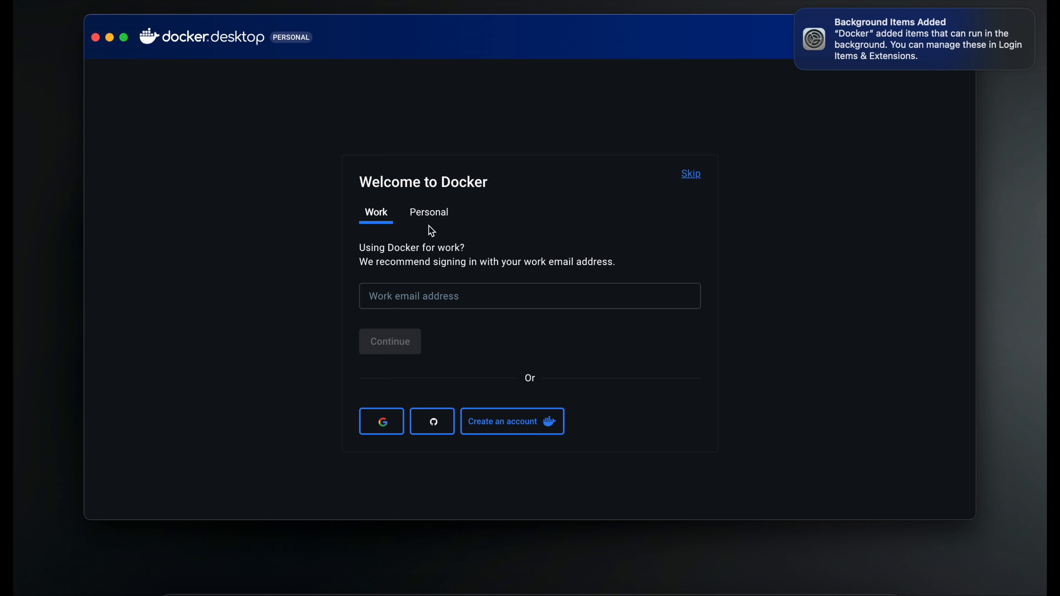
click(438, 211)
click(375, 215)
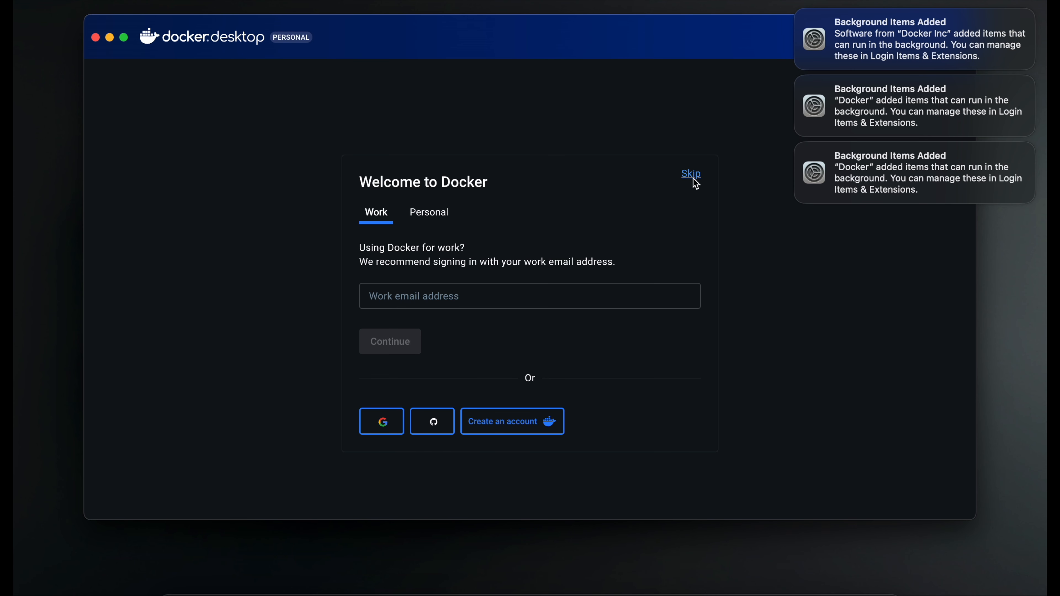
click(796, 13)
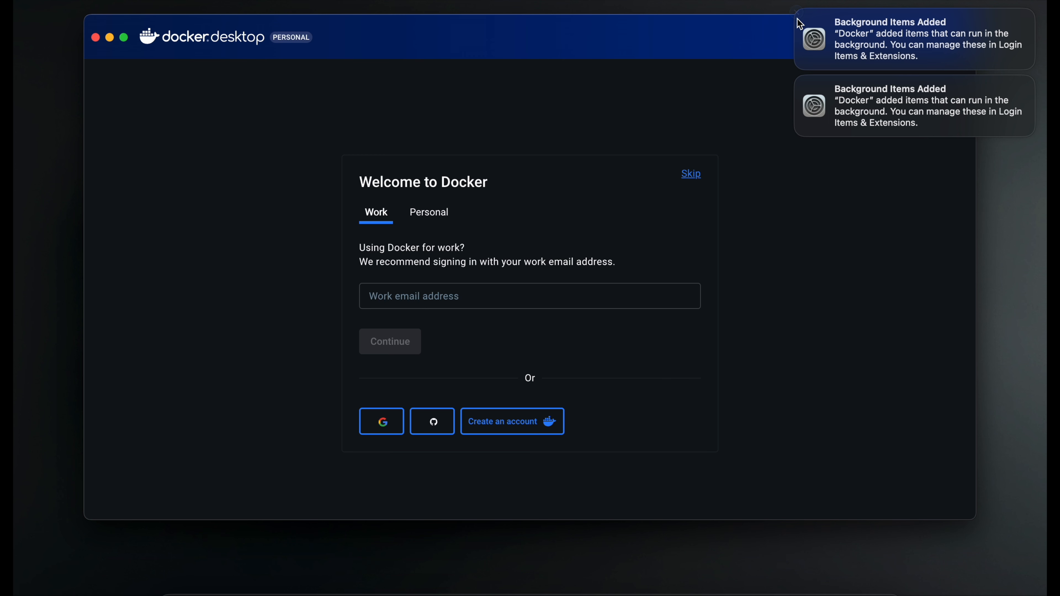
click(797, 13)
click(796, 13)
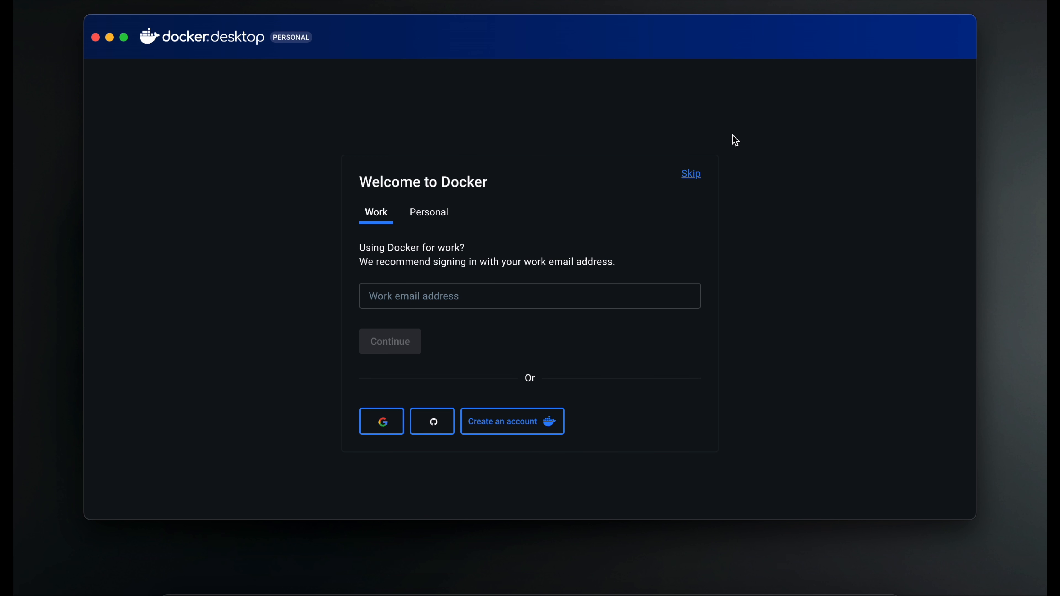
Step: Skip signing in to Docker Desktop and check its notifications
click(421, 223)
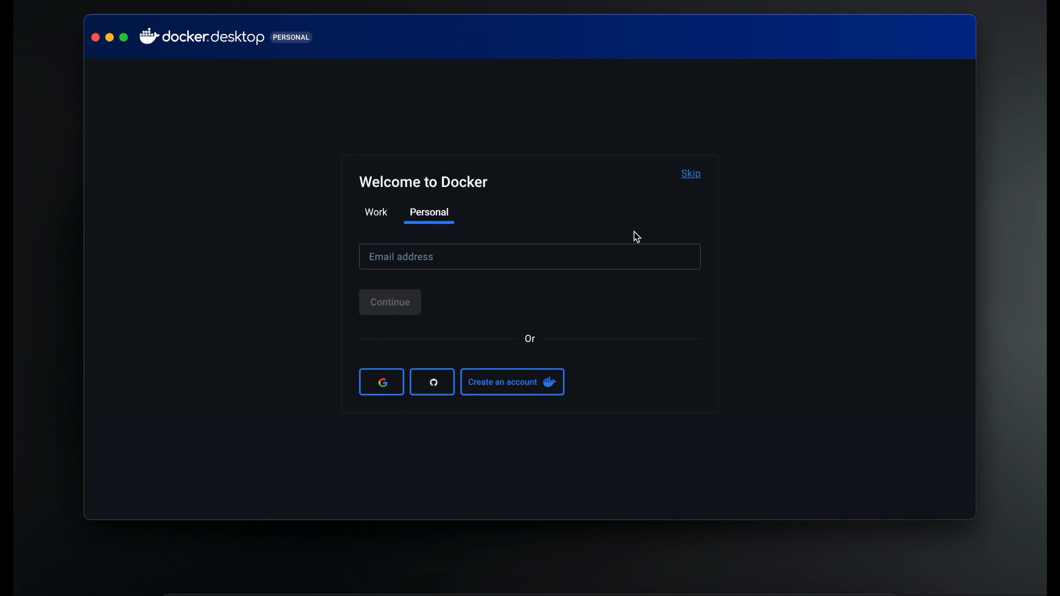
click(691, 174)
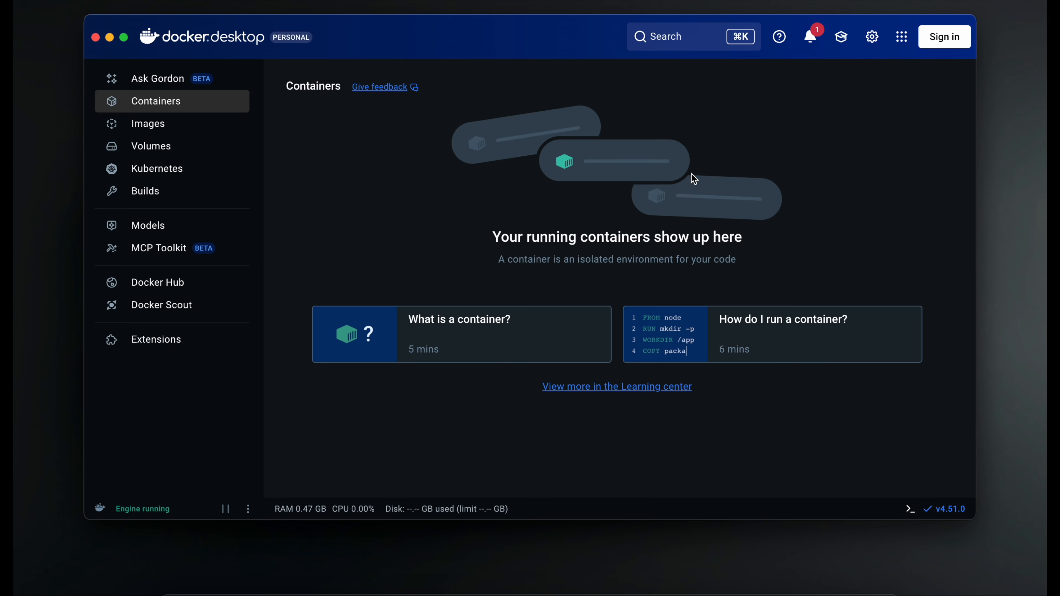
click(809, 47)
click(950, 85)
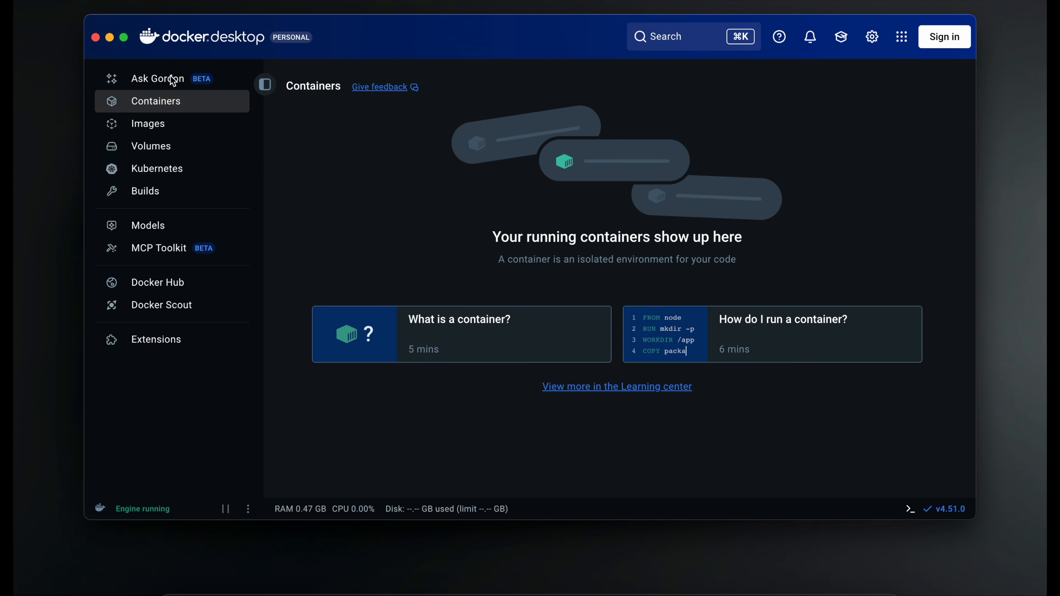
Step: Look through the Images, Volumes, Kubernetes and Builds views and return to Containers
click(151, 124)
click(154, 147)
click(148, 171)
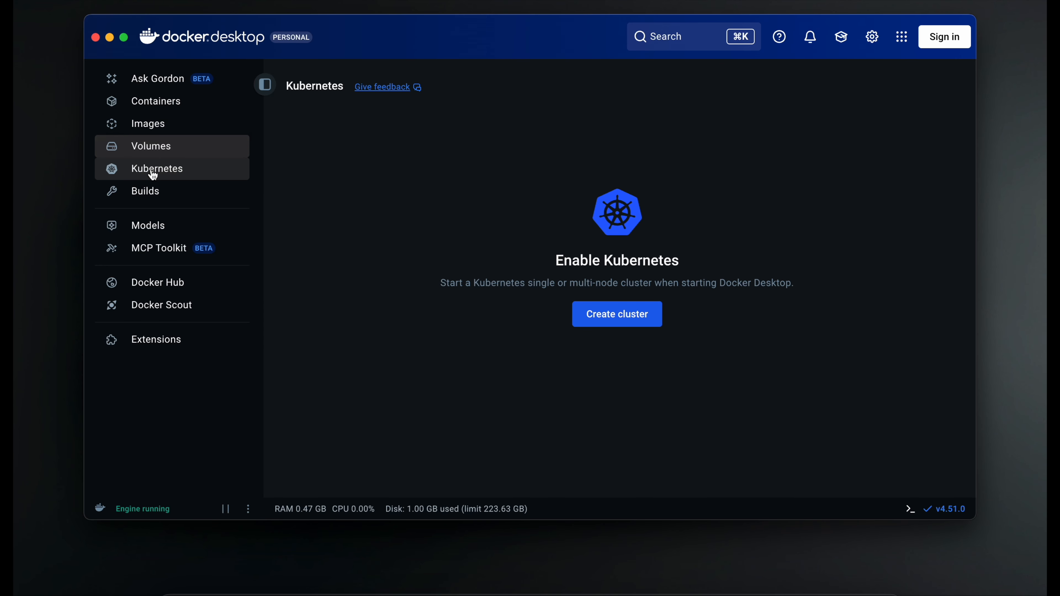
click(146, 191)
click(169, 102)
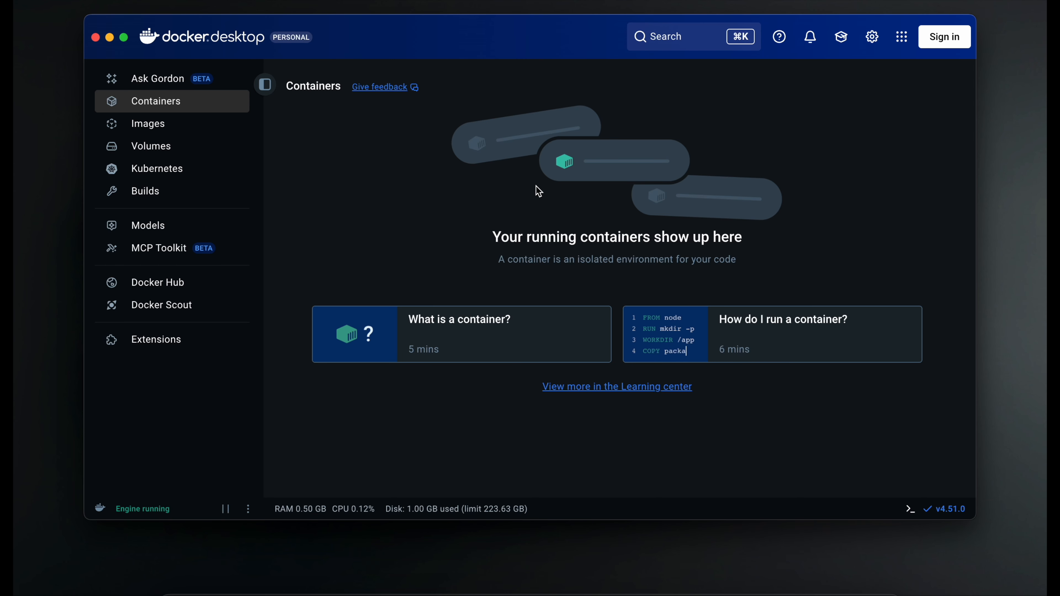
Step: Switch to the Terminal app by finding it with a system search
key(super+space)
text(ter)
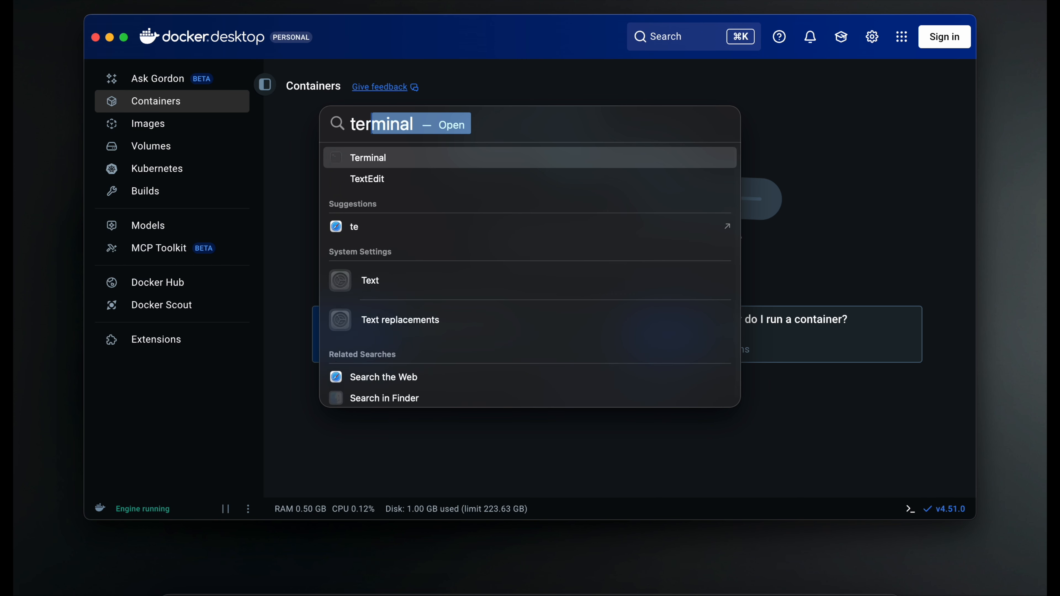
key(Return)
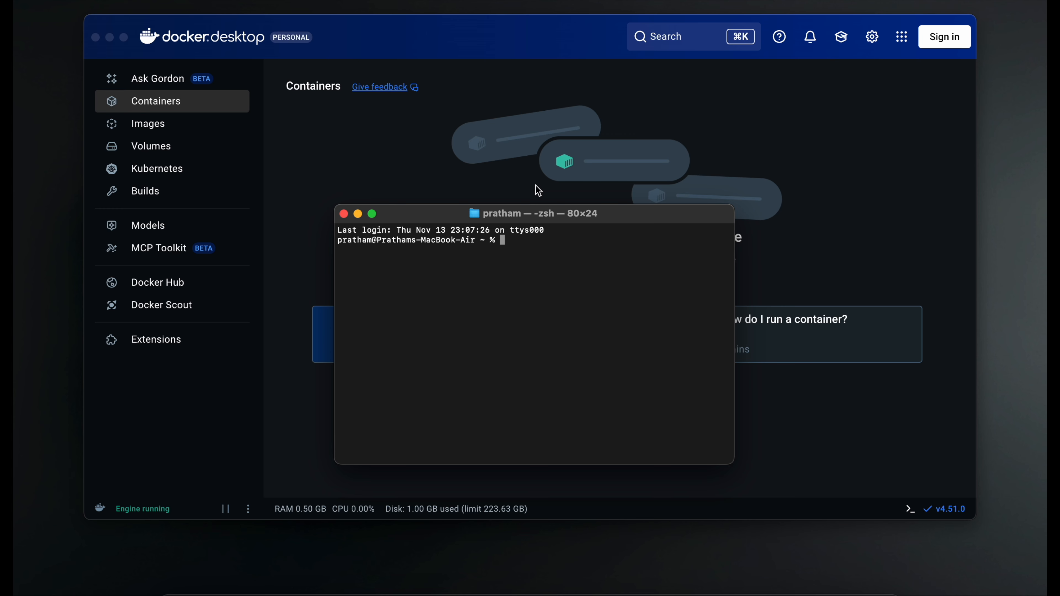
Step: Check the Docker installation by running docker version and docker info
text(docker verion)
key(Return)
scroll(504, 271, up, 3)
scroll(504, 272, down, 3)
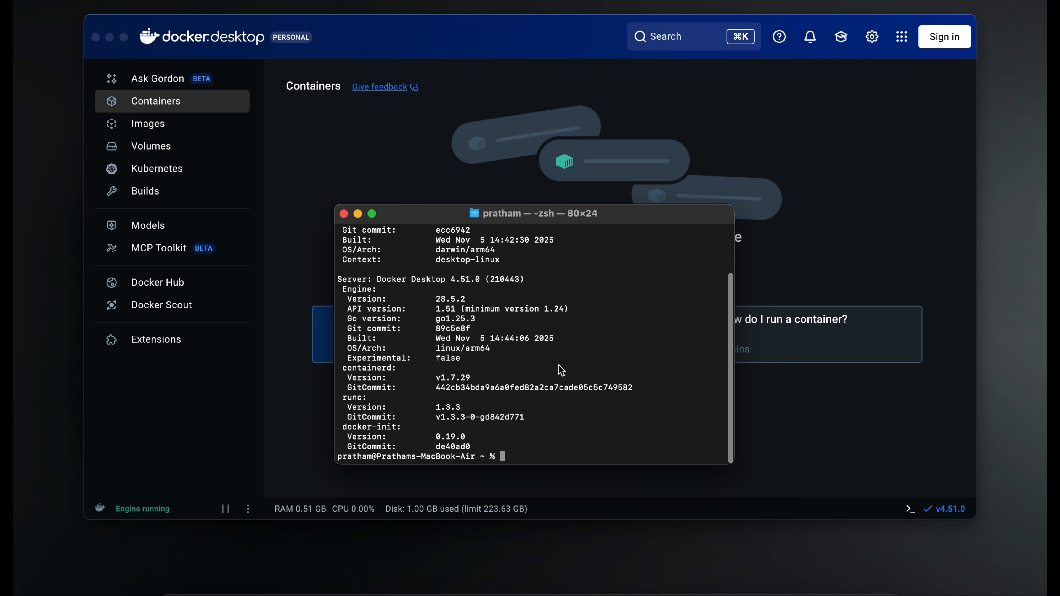
text(docker info)
key(Return)
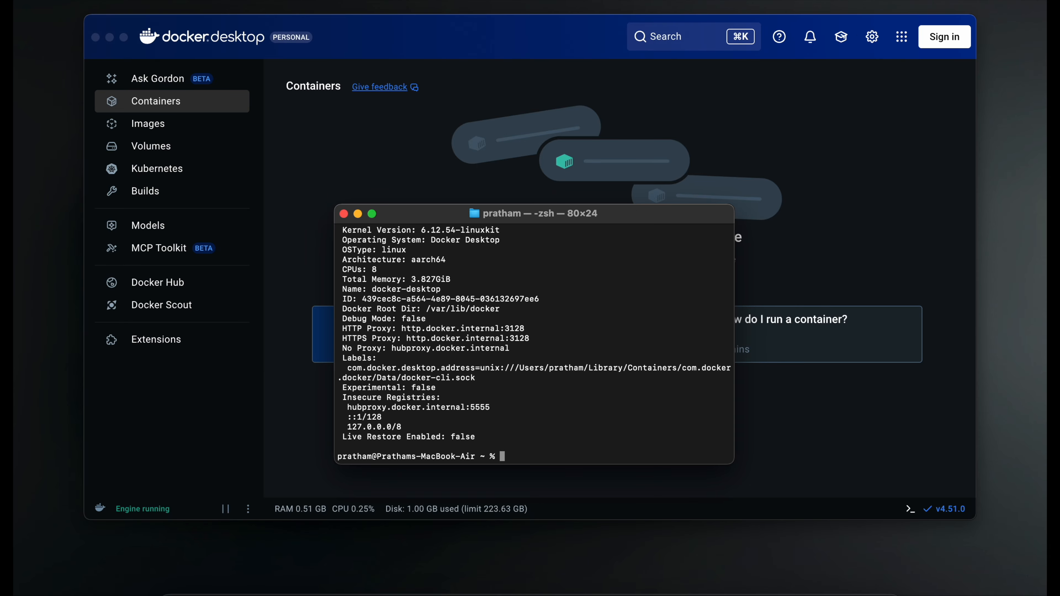
Step: Review the docker info output for the client plugins and server details, and close the terminal window
scroll(490, 355, up, 10)
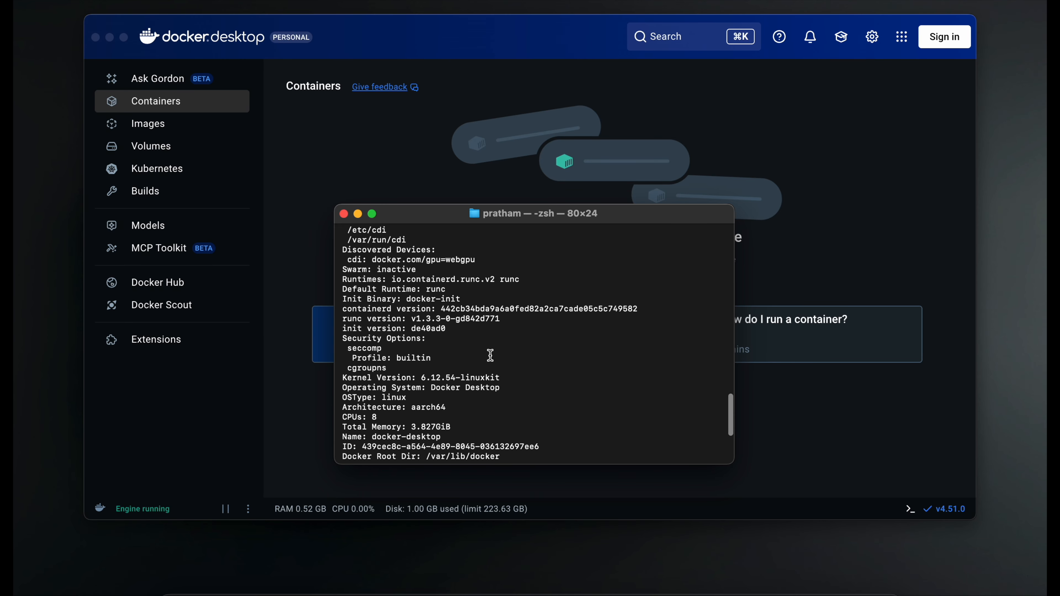
scroll(490, 355, up, 5)
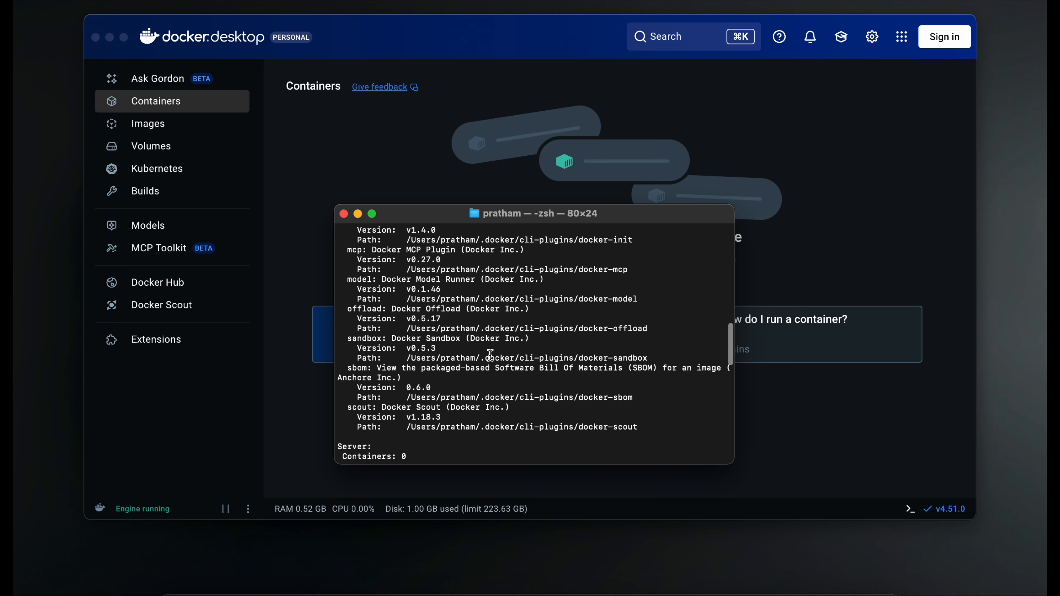
scroll(490, 355, down, 15)
click(343, 215)
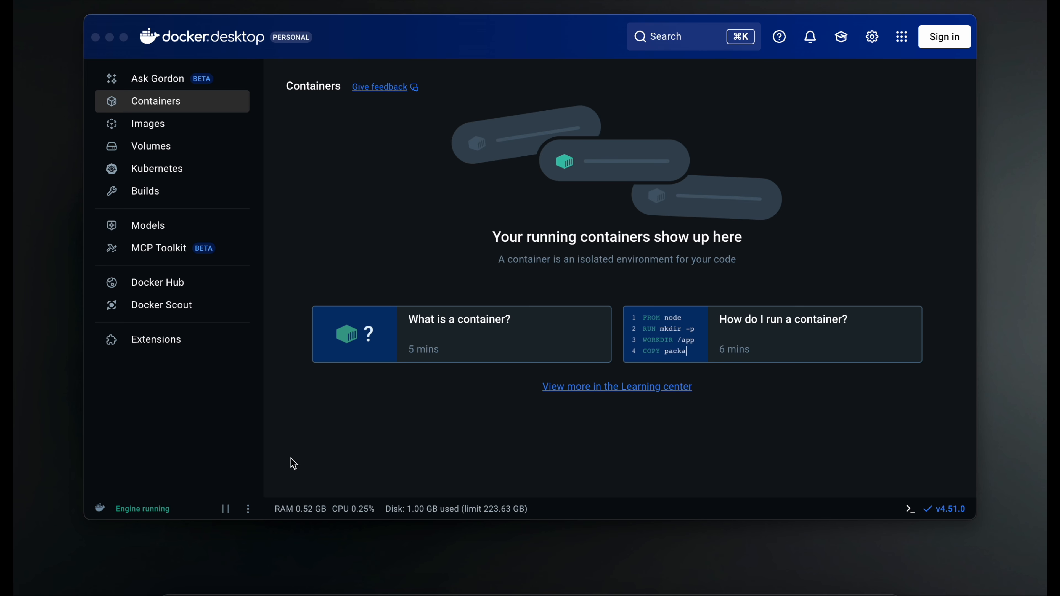
Step: Switch to the browser, open the Docker Desktop manual page in the Docker docs, and read its overview, included products and next steps
click(327, 591)
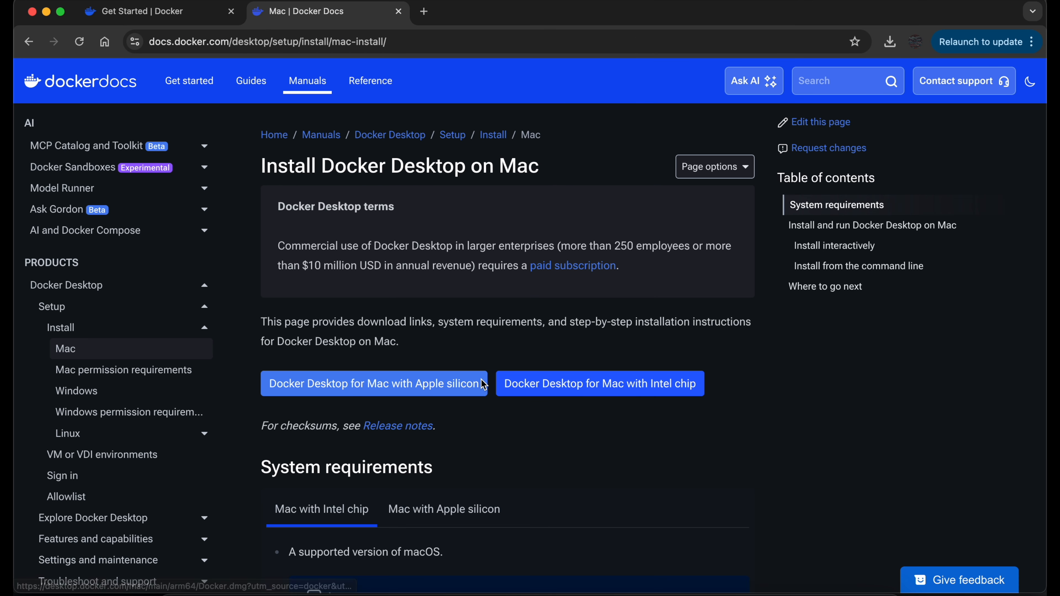
click(52, 327)
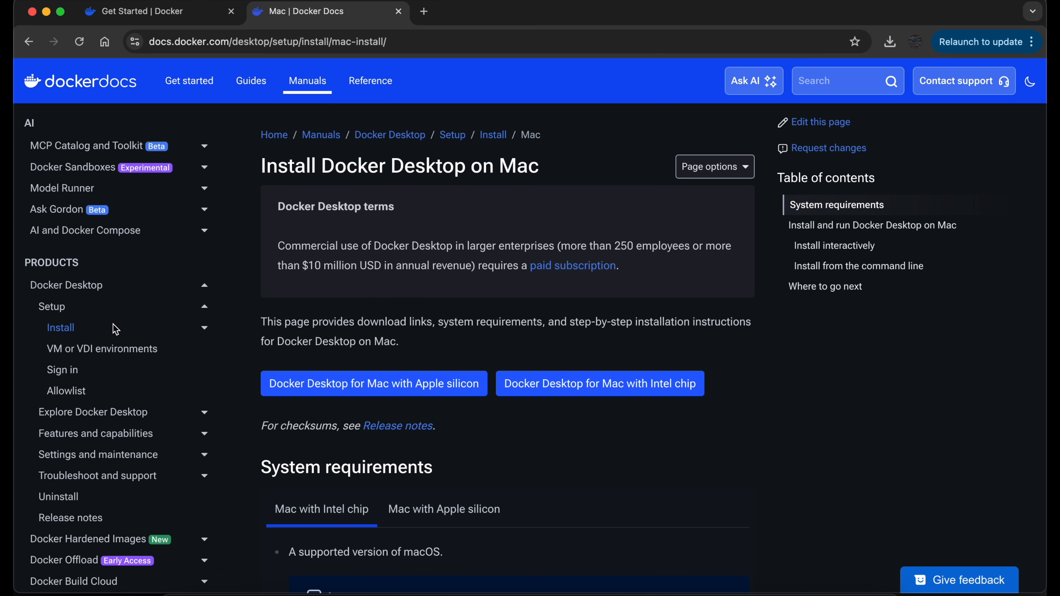
click(61, 307)
click(61, 286)
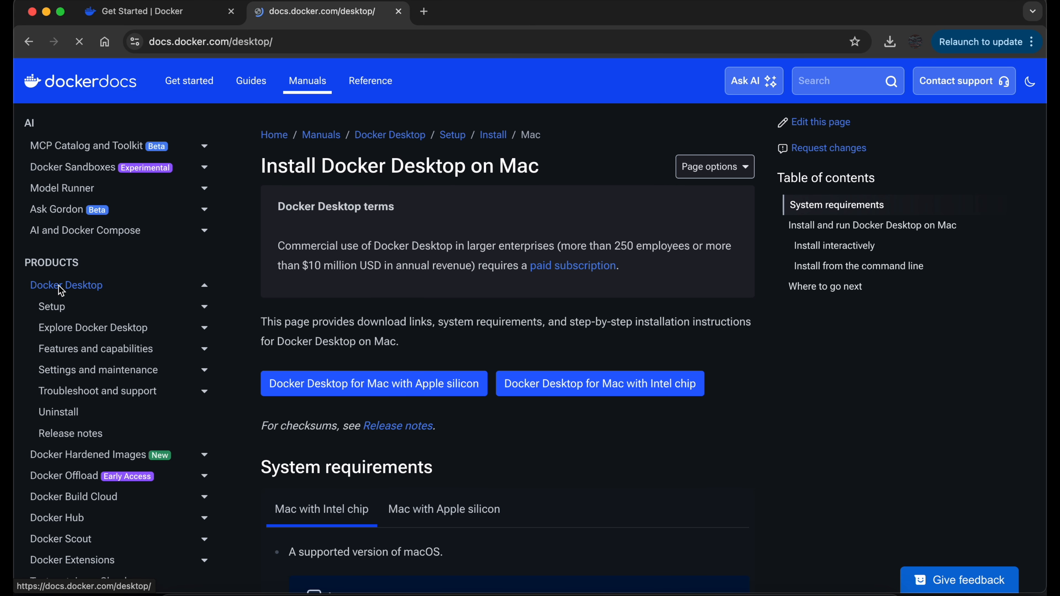
scroll(450, 278, down, 20)
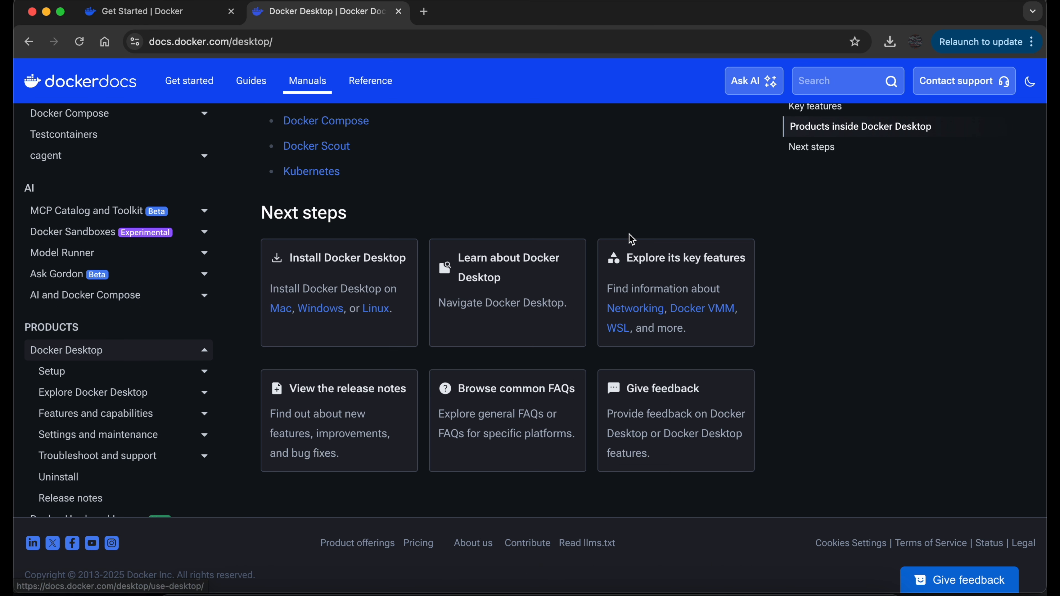
scroll(516, 272, up, 7)
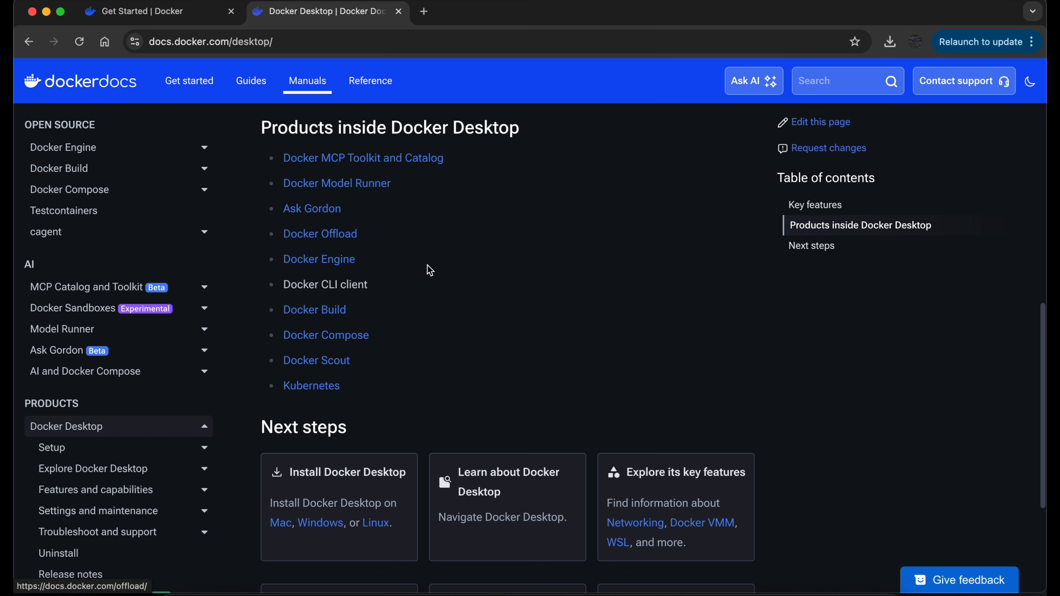
scroll(447, 269, up, 1)
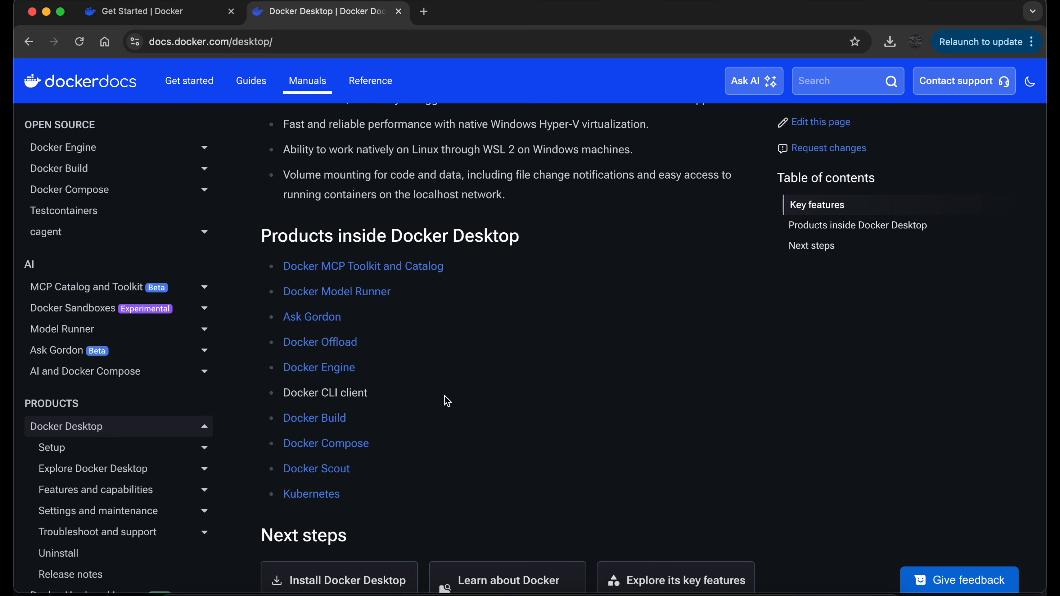
scroll(502, 326, up, 20)
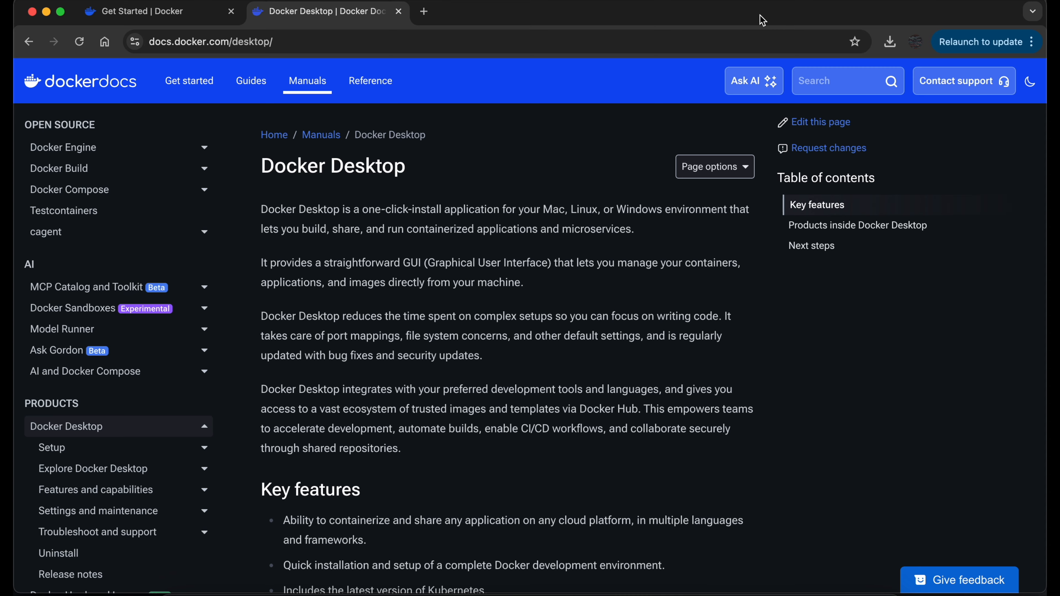
Step: Quit Docker Desktop from its system status menu
click(766, 1)
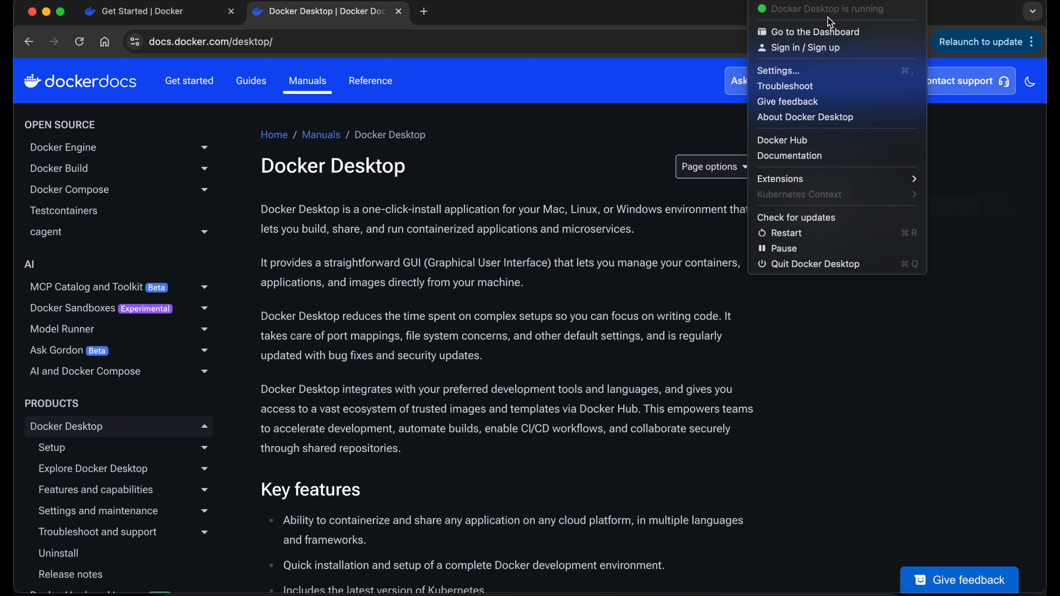
click(784, 267)
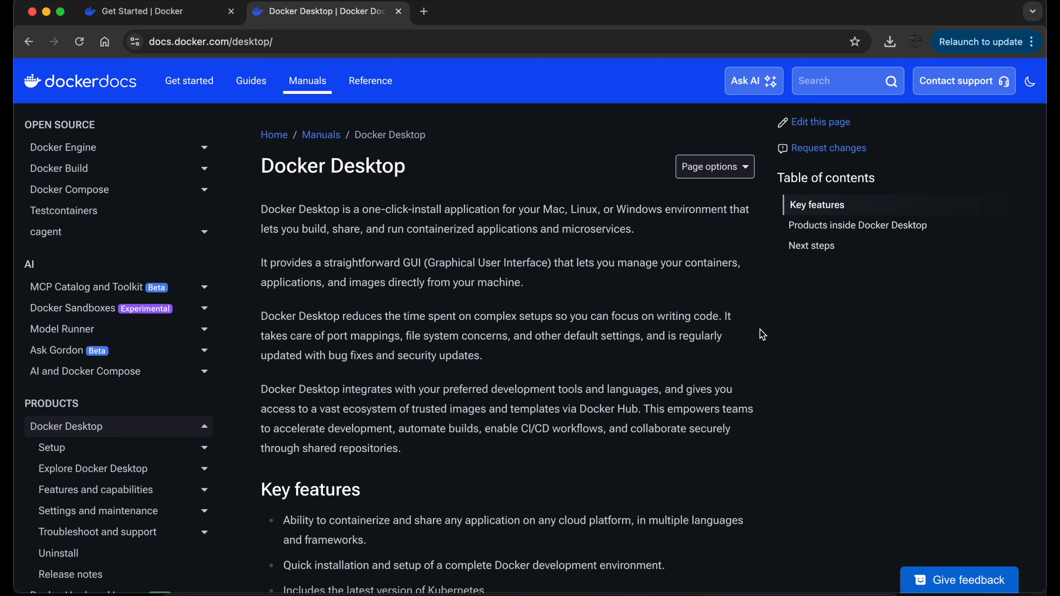